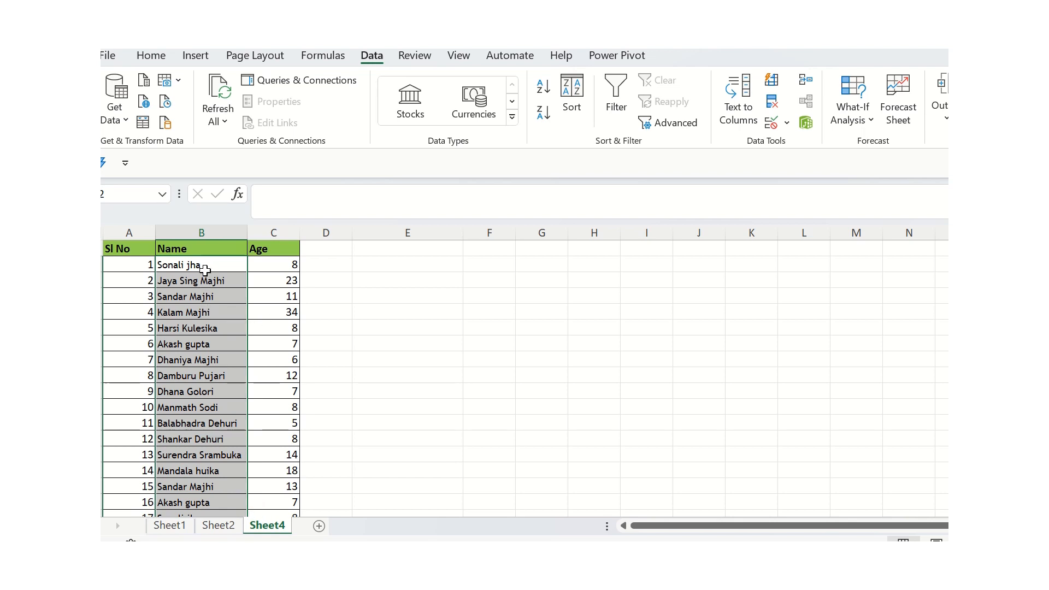
- Highlight the duplicate entries in the Name column with a Duplicate Values rule using Light Red Fill with Dark Red Text
{"action": "left_click_drag", "start_coordinate": [210, 266], "coordinate": [214, 468]}
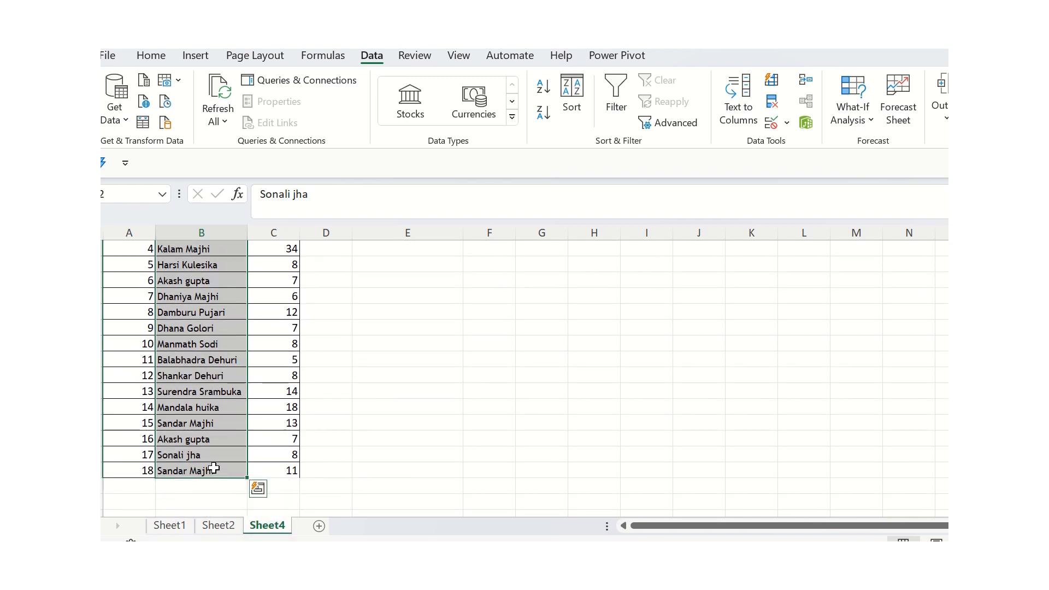
{"action": "left_click", "coordinate": [153, 56]}
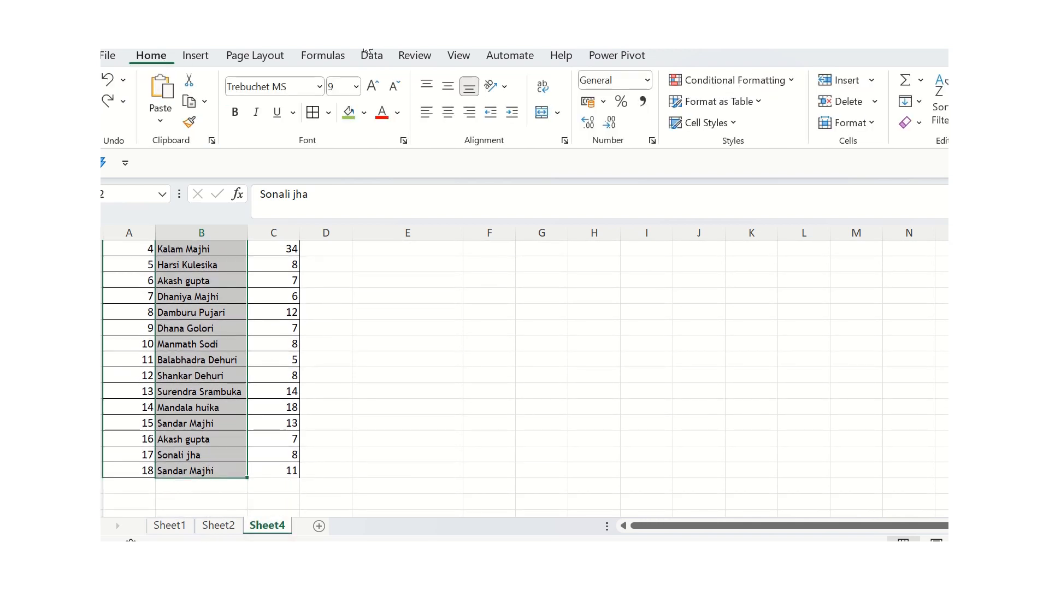
{"action": "left_click", "coordinate": [705, 83]}
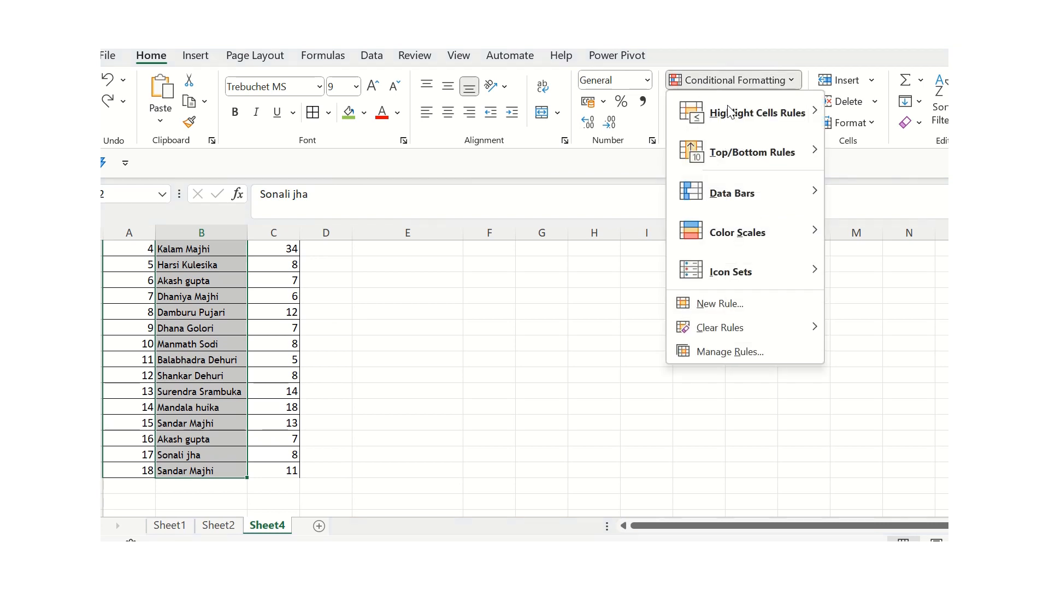
{"action": "mouse_move", "coordinate": [761, 121]}
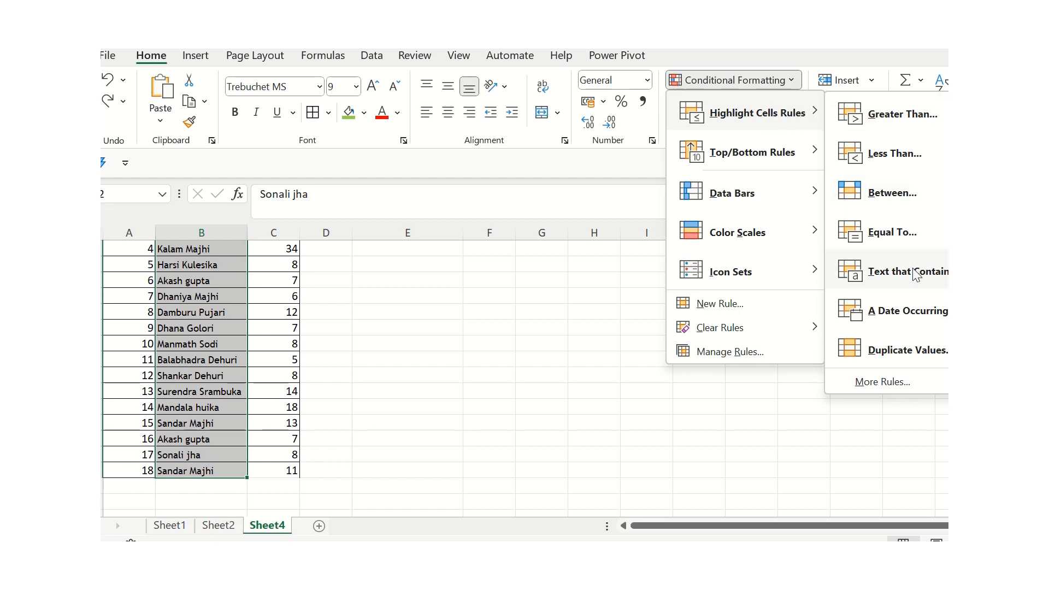
{"action": "left_click", "coordinate": [889, 351]}
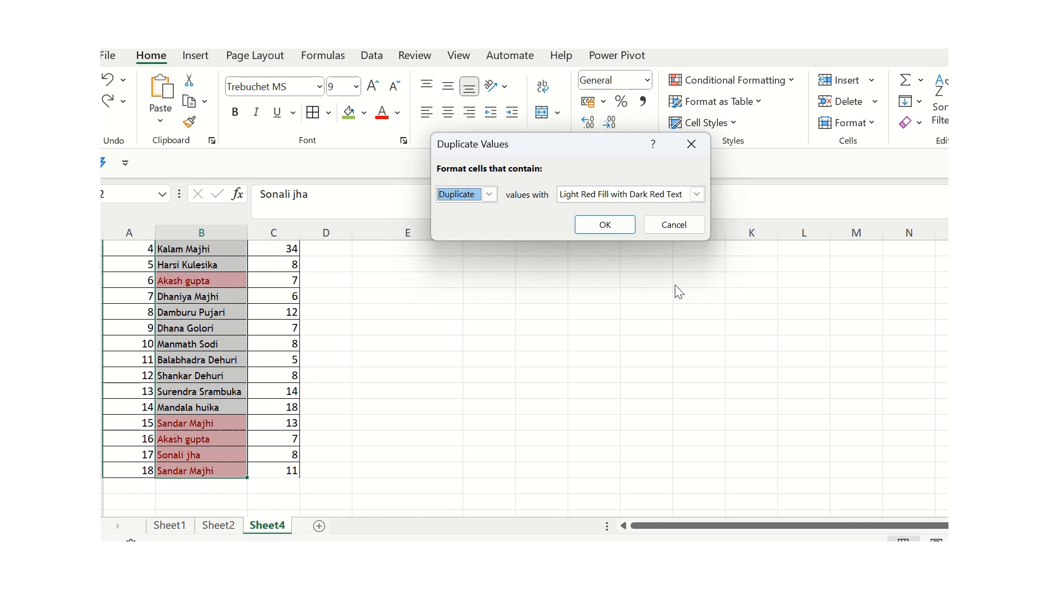
{"action": "left_click", "coordinate": [606, 226]}
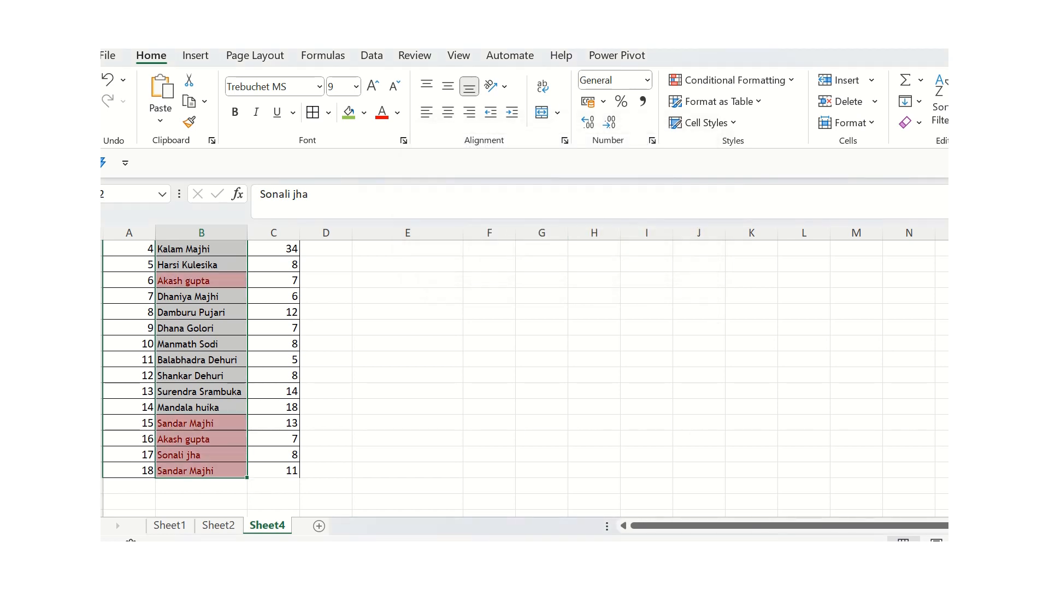
- Apply an in-place advanced filter to the Name column, including its header row and showing unique records only
{"action": "scroll", "coordinate": [200, 377], "scroll_direction": "up", "scroll_amount": 2}
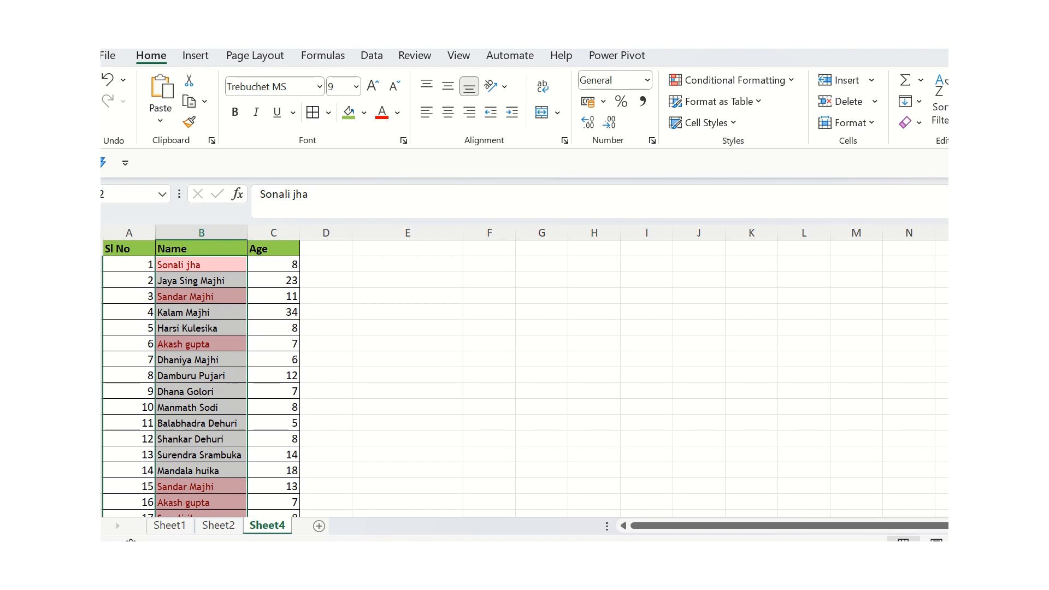
{"action": "scroll", "coordinate": [200, 378], "scroll_direction": "down", "scroll_amount": 1}
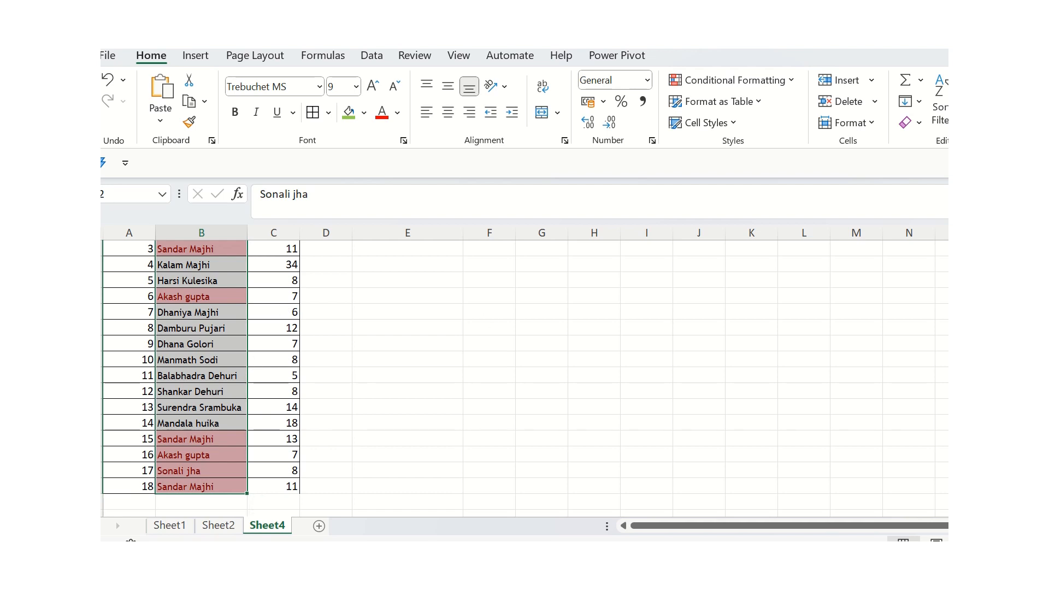
{"action": "scroll", "coordinate": [200, 378], "scroll_direction": "up", "scroll_amount": 1}
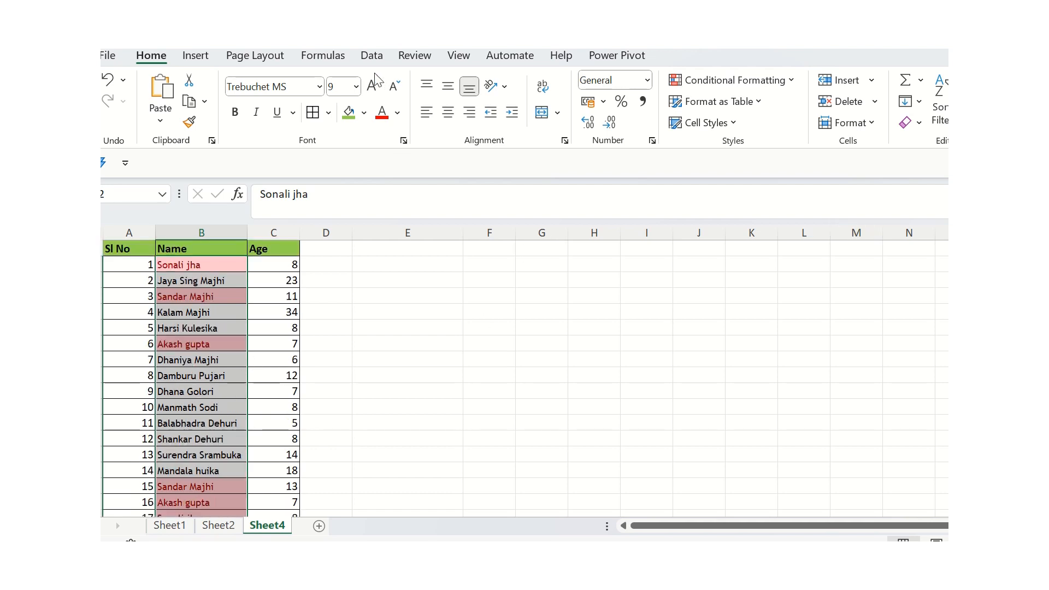
{"action": "left_click", "coordinate": [372, 57]}
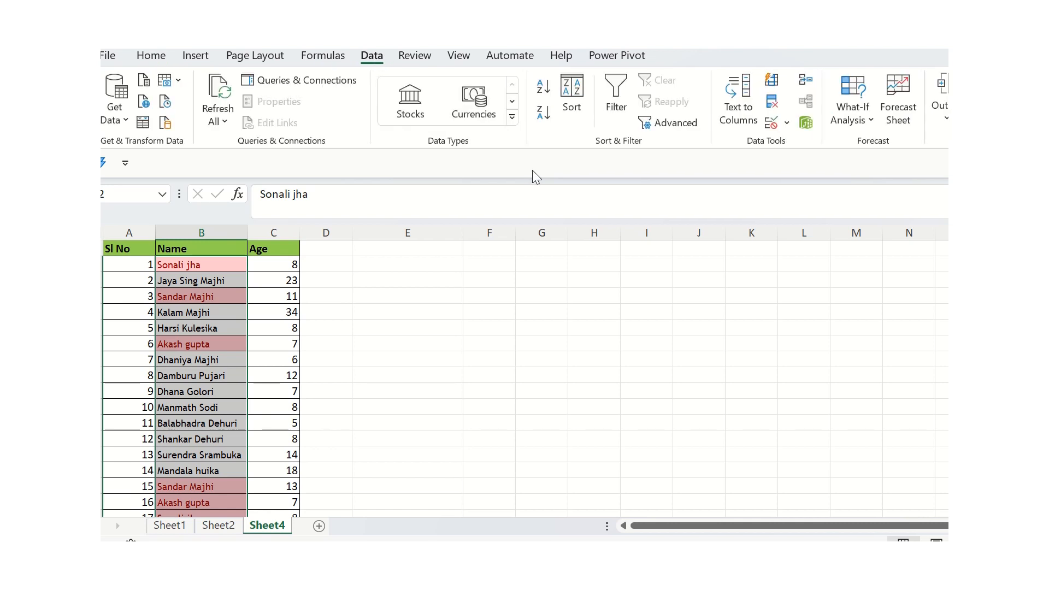
{"action": "left_click", "coordinate": [672, 124]}
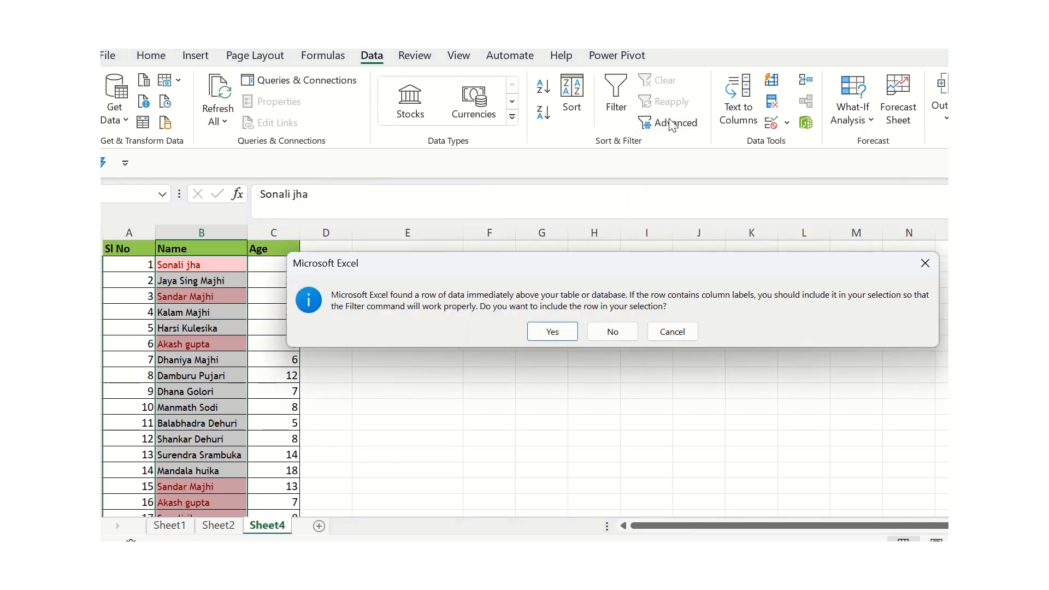
{"action": "left_click", "coordinate": [559, 332]}
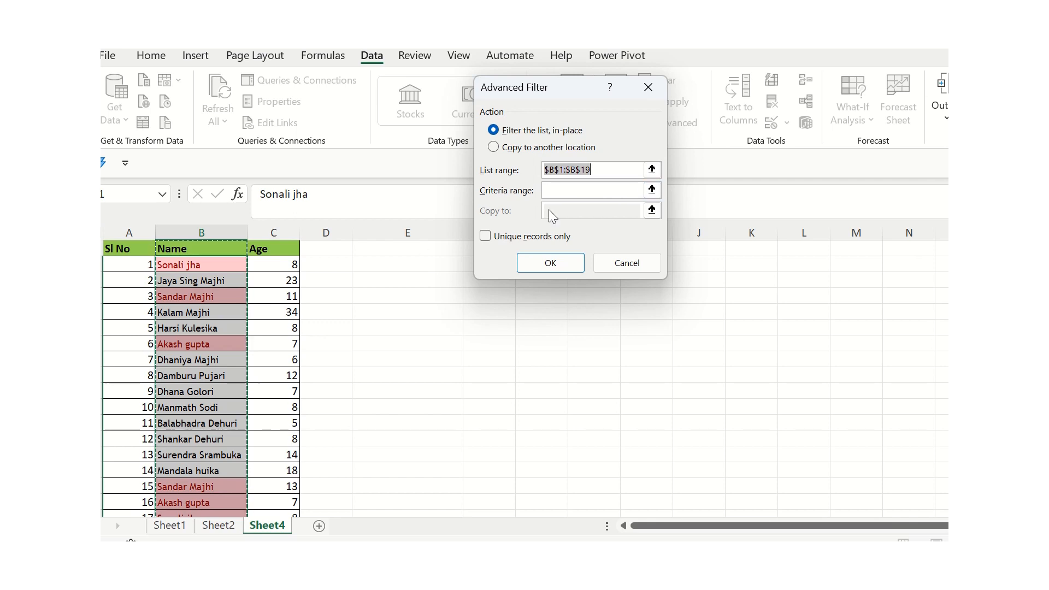
{"action": "left_click", "coordinate": [484, 237]}
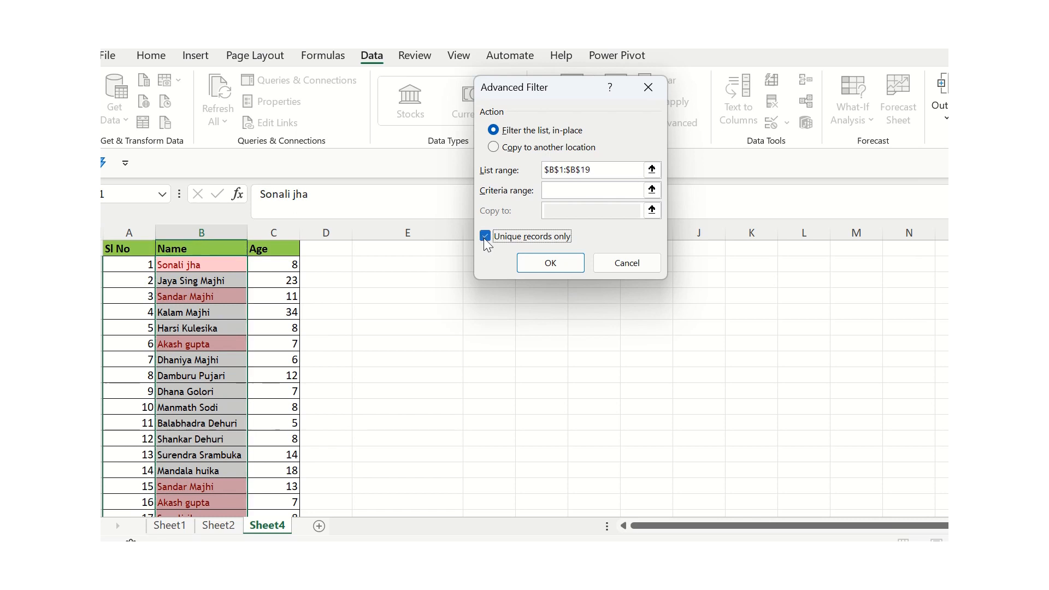
{"action": "left_click", "coordinate": [552, 264]}
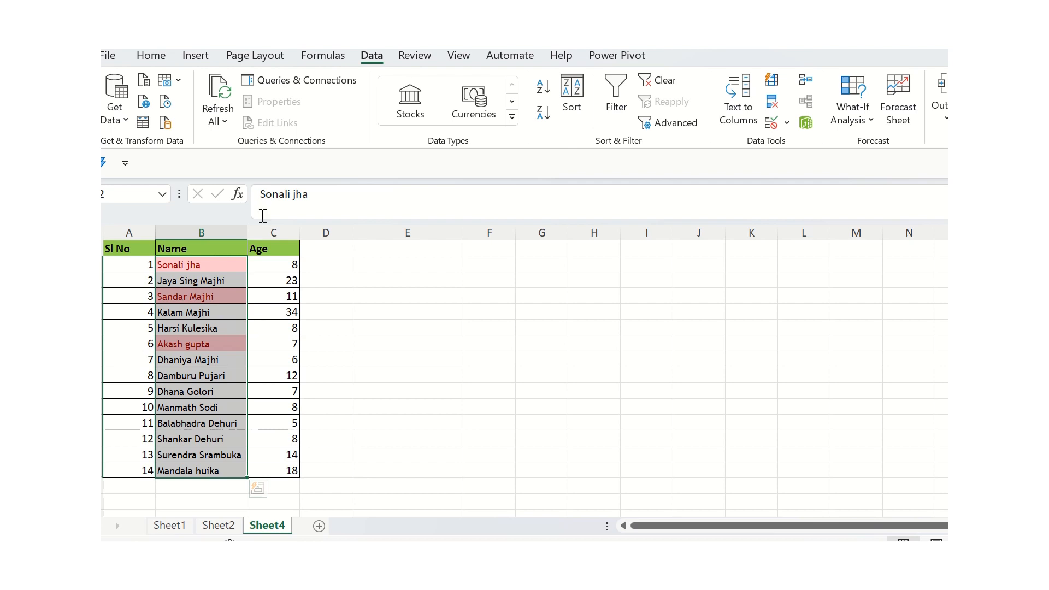
- Try to clear the conditional formatting rules from the selected Name cells and undo the unique-records filter
{"action": "left_click", "coordinate": [146, 61]}
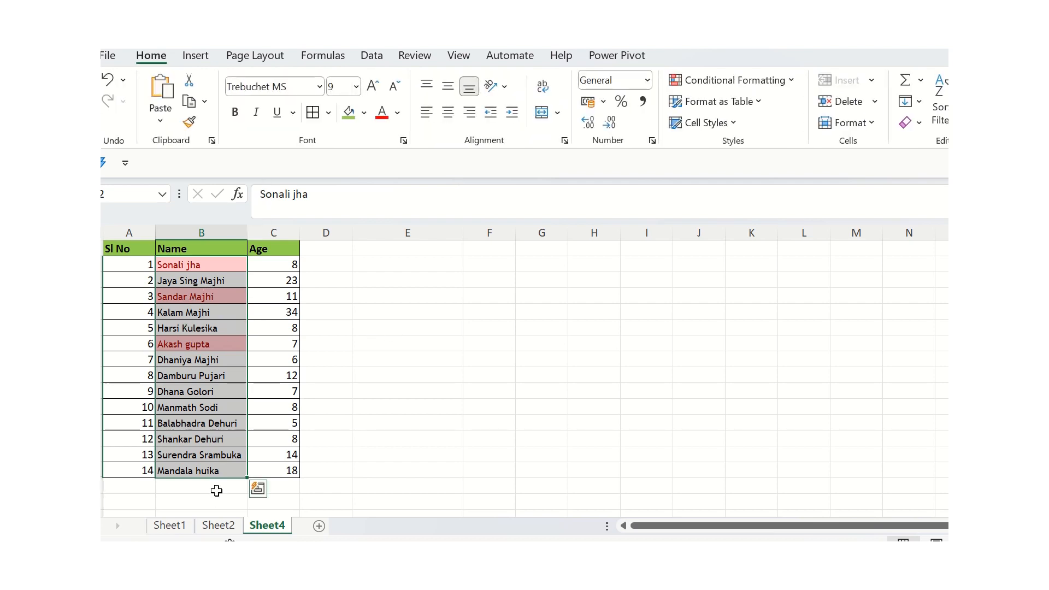
{"action": "left_click", "coordinate": [705, 82]}
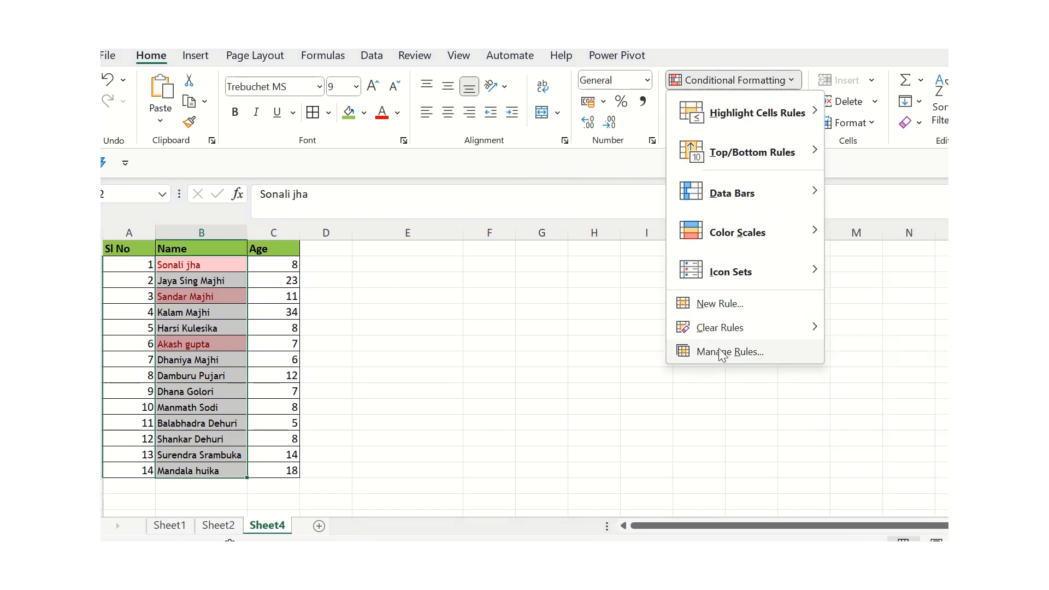
{"action": "mouse_move", "coordinate": [719, 331]}
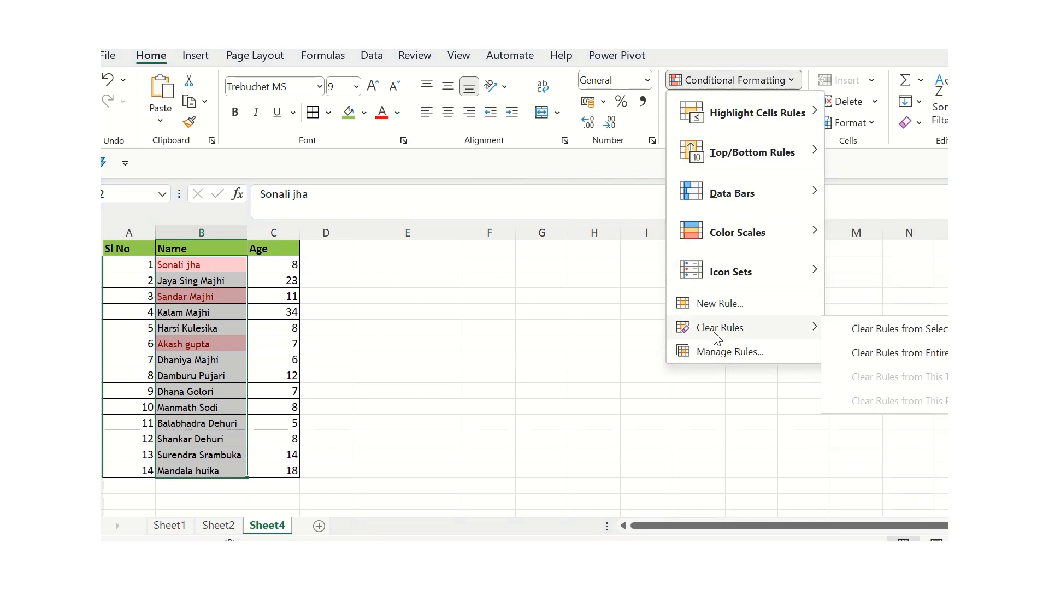
{"action": "left_click", "coordinate": [923, 330]}
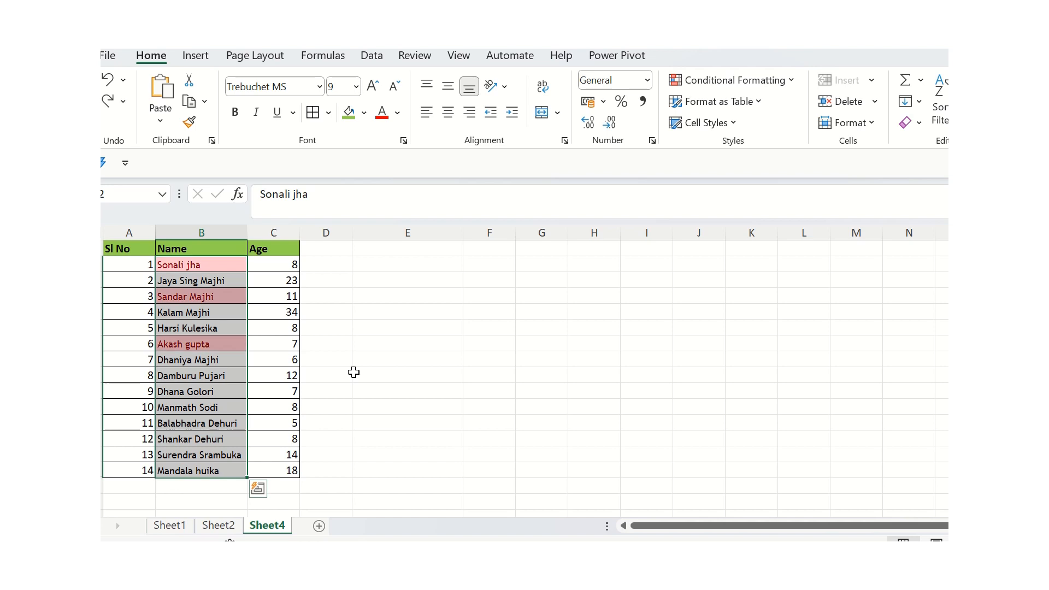
{"action": "key", "text": "ctrl+z"}
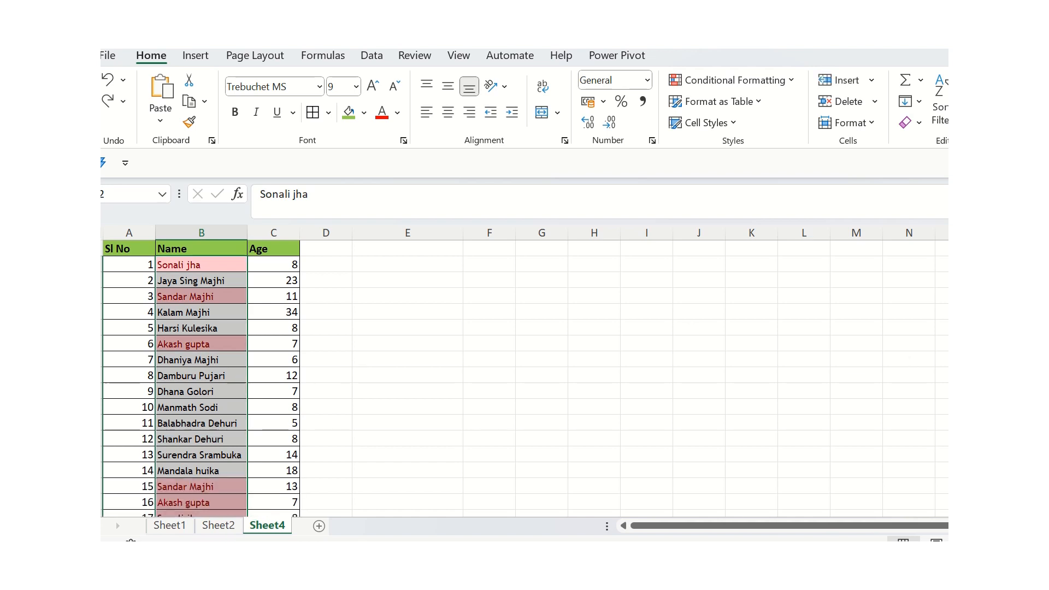
- Clear the conditional formatting rules from the entire sheet
{"action": "scroll", "coordinate": [524, 377], "scroll_direction": "down", "scroll_amount": 1}
{"action": "scroll", "coordinate": [525, 377], "scroll_direction": "up", "scroll_amount": 1}
{"action": "left_click", "coordinate": [700, 78]}
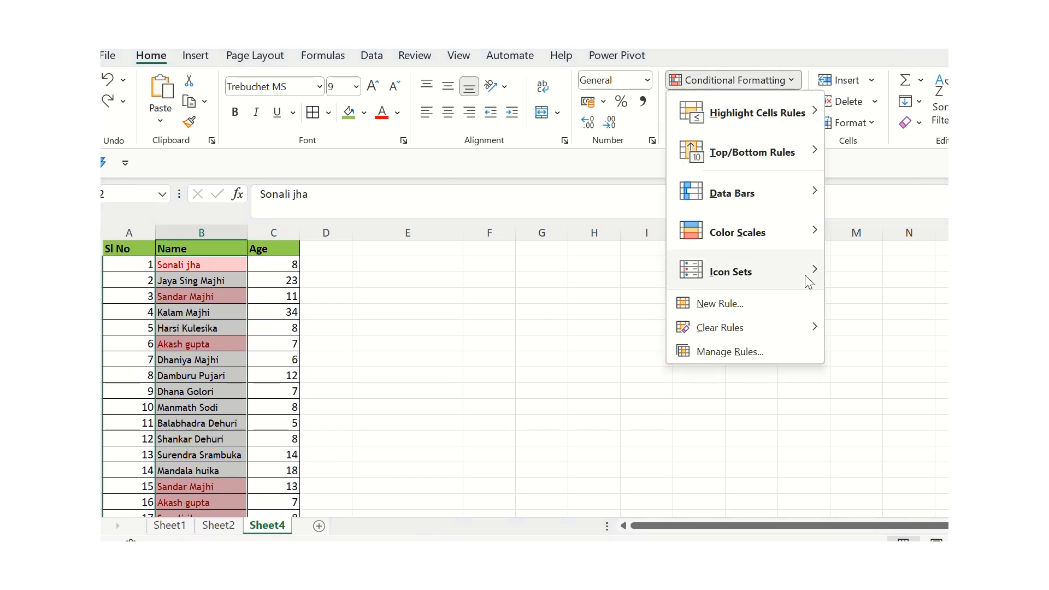
{"action": "mouse_move", "coordinate": [741, 331]}
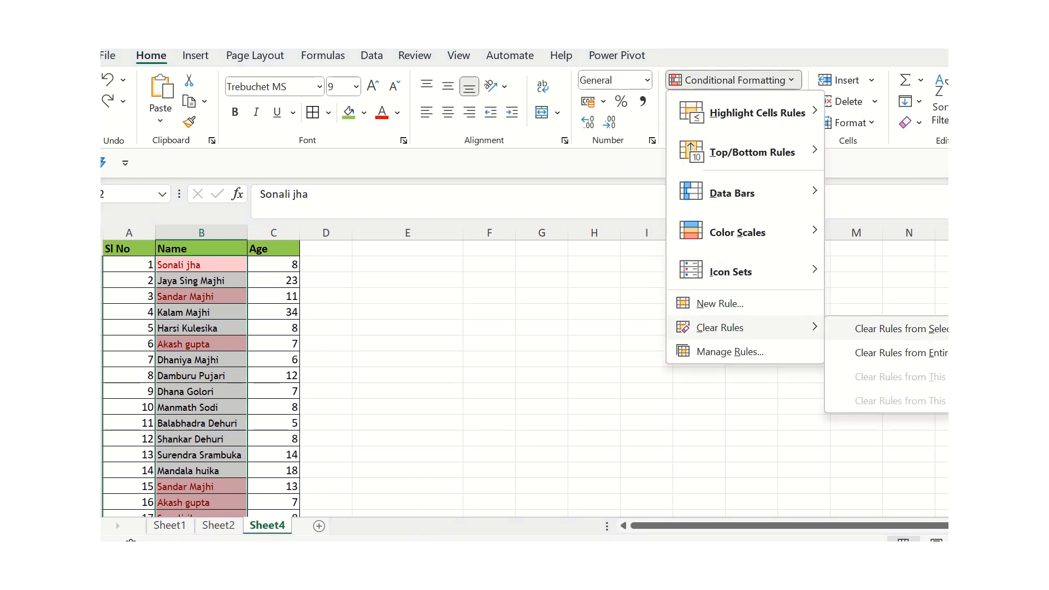
{"action": "left_click", "coordinate": [929, 355]}
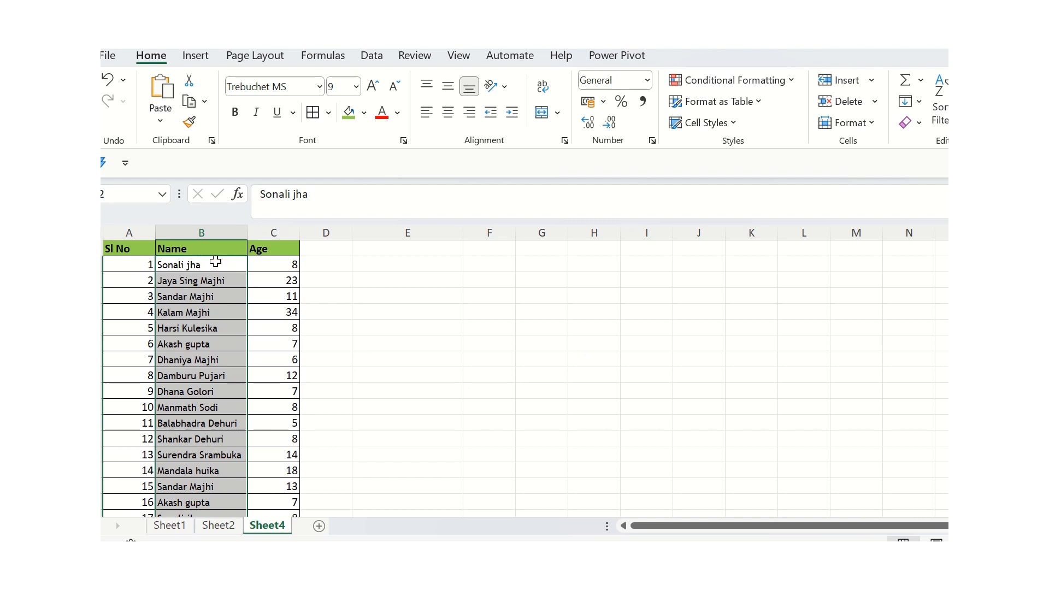
- Remove duplicate rows from the table, expanding the selection to the adjacent data and comparing only the Name column
{"action": "left_click_drag", "start_coordinate": [197, 264], "coordinate": [209, 486]}
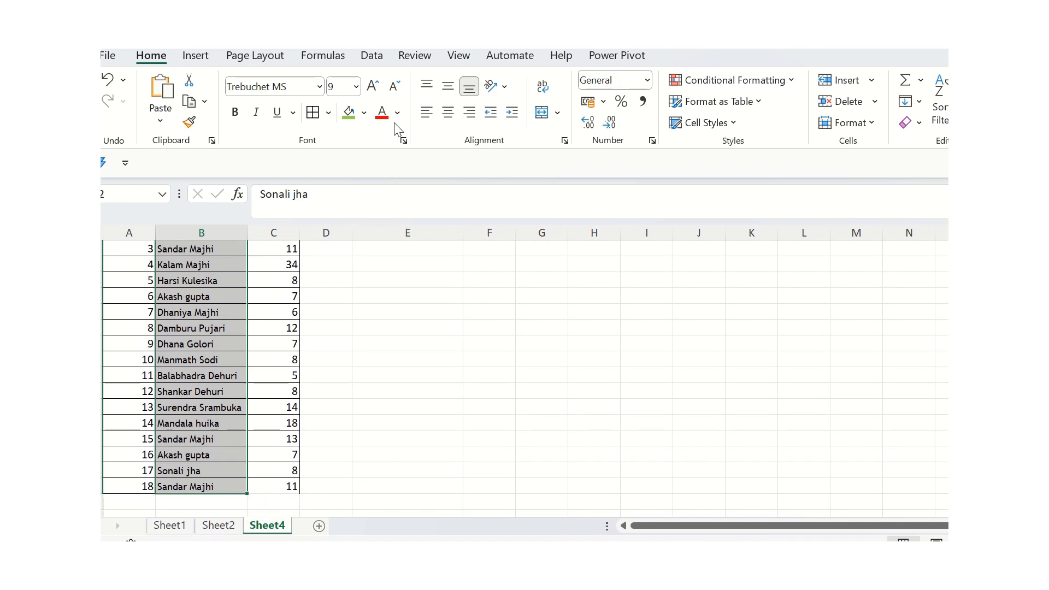
{"action": "left_click", "coordinate": [371, 57]}
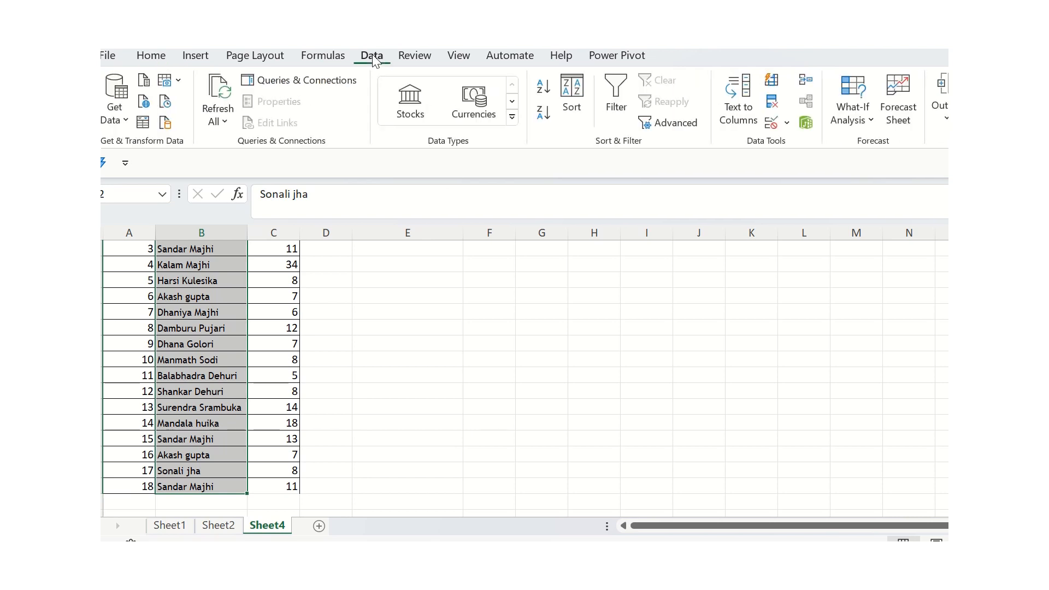
{"action": "left_click", "coordinate": [778, 113]}
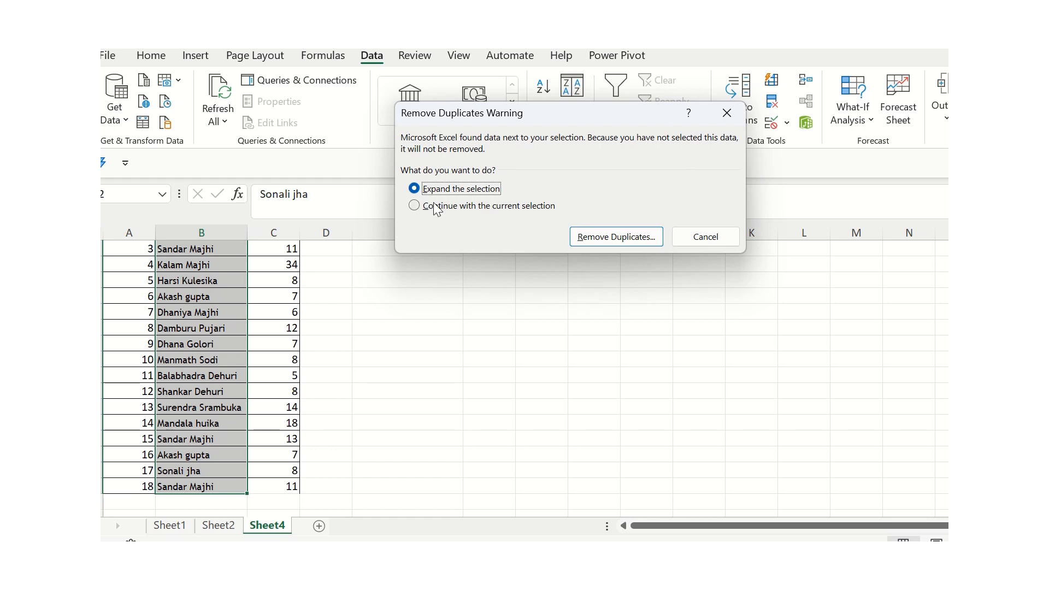
{"action": "left_click", "coordinate": [606, 241]}
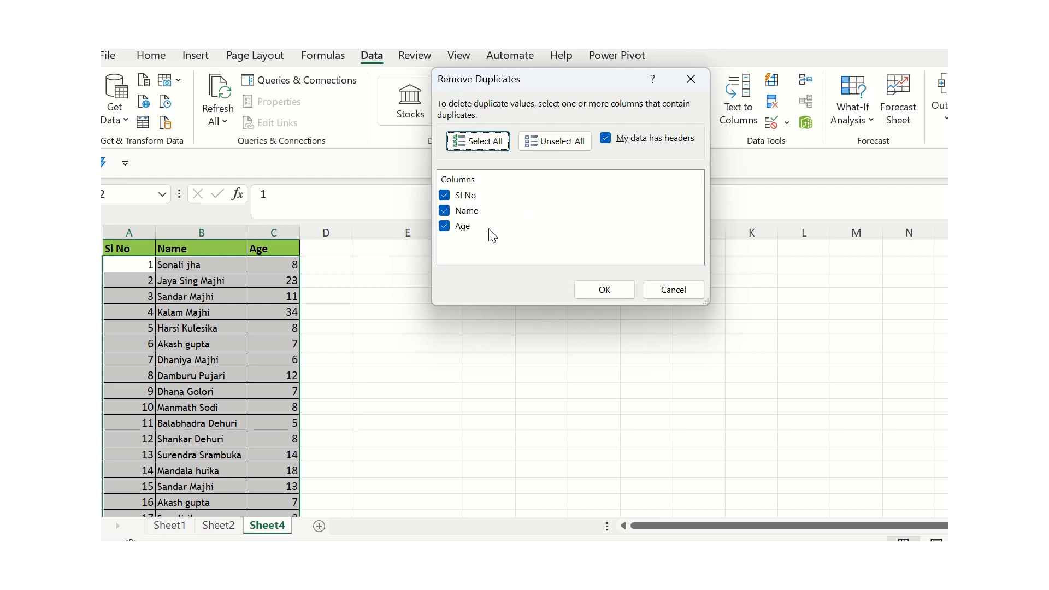
{"action": "left_click", "coordinate": [548, 145]}
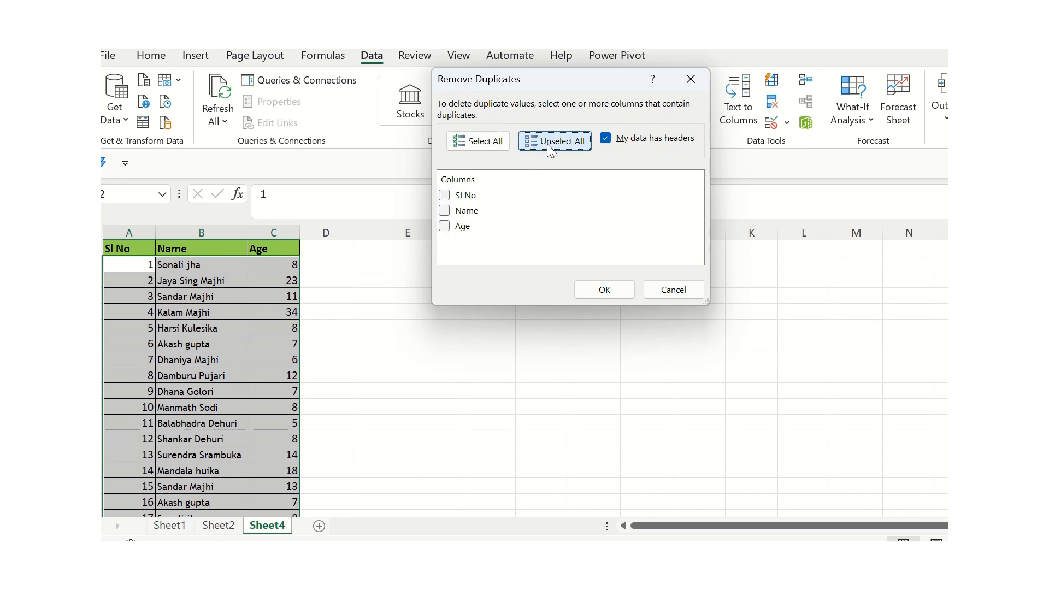
{"action": "left_click", "coordinate": [444, 211]}
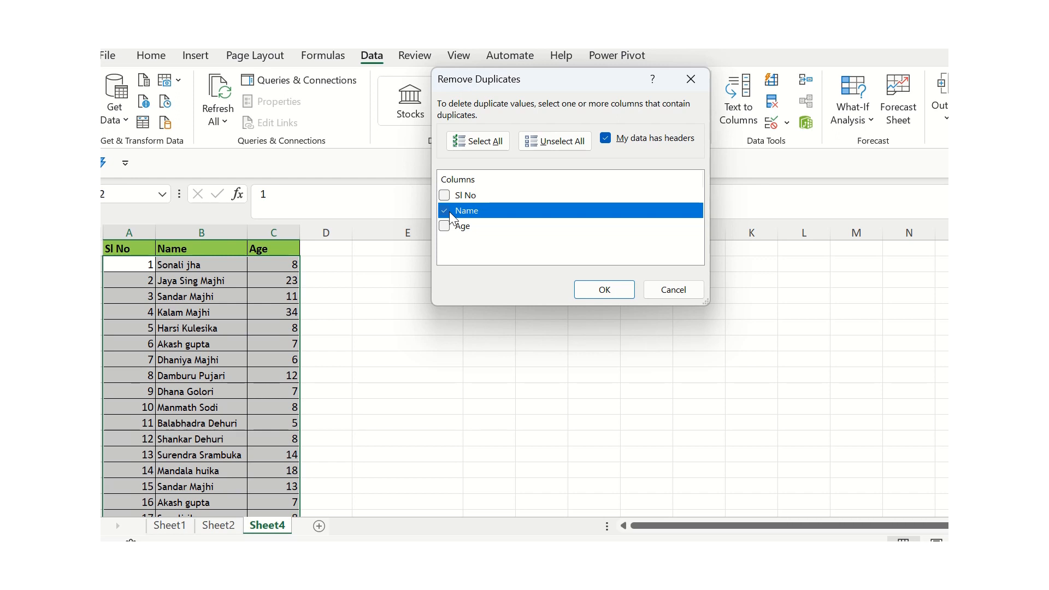
{"action": "left_click", "coordinate": [598, 293]}
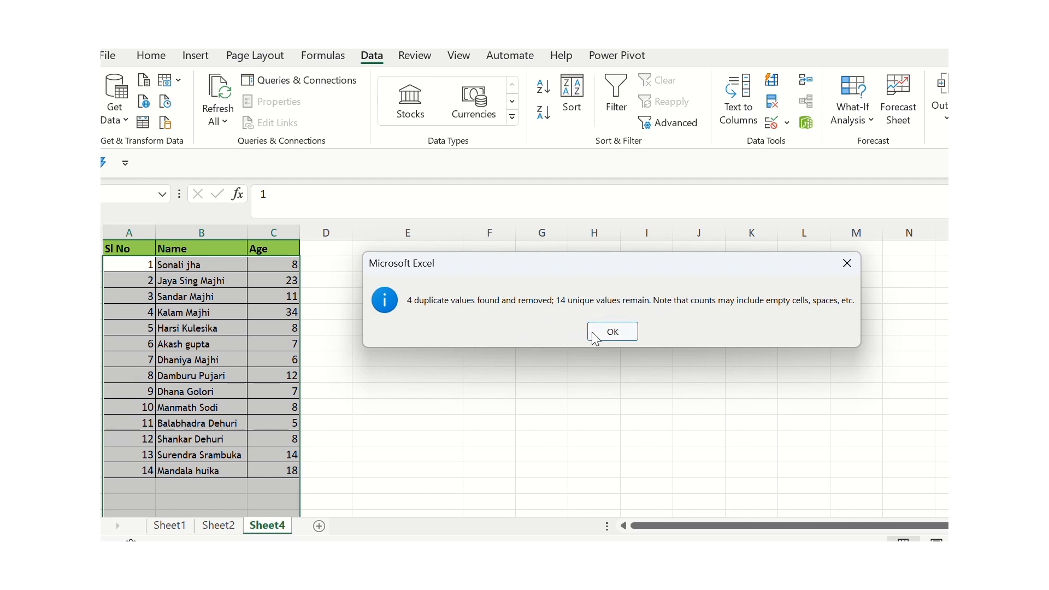
{"action": "left_click", "coordinate": [608, 332]}
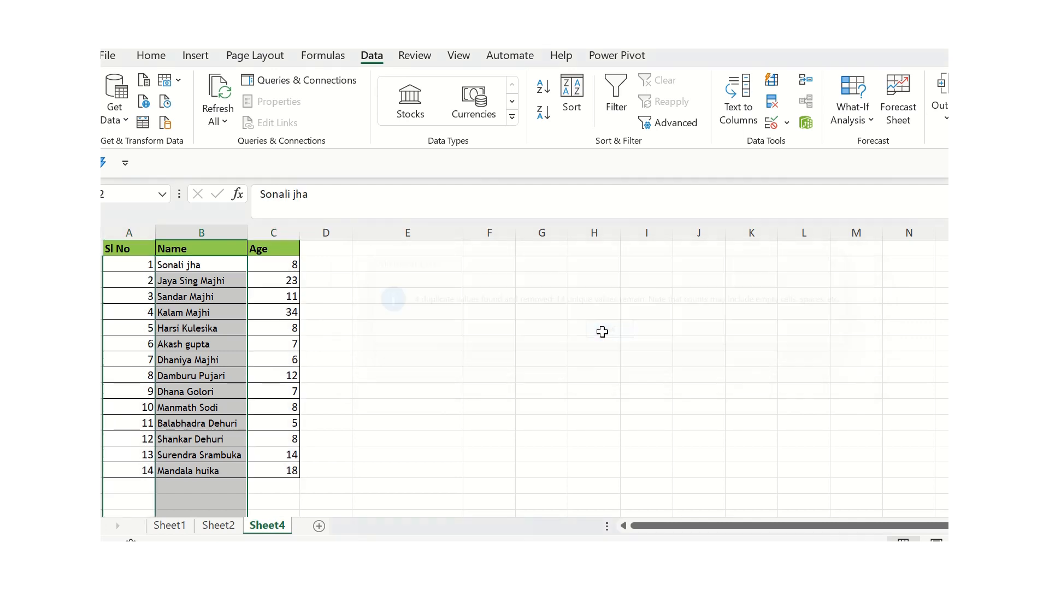
{"action": "left_click_drag", "start_coordinate": [206, 265], "coordinate": [233, 466]}
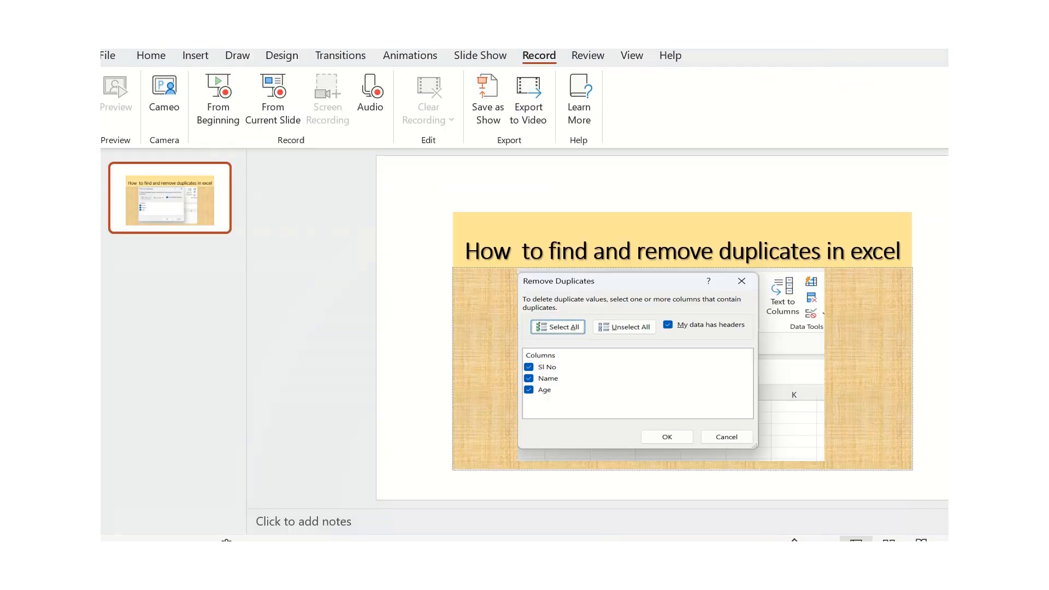